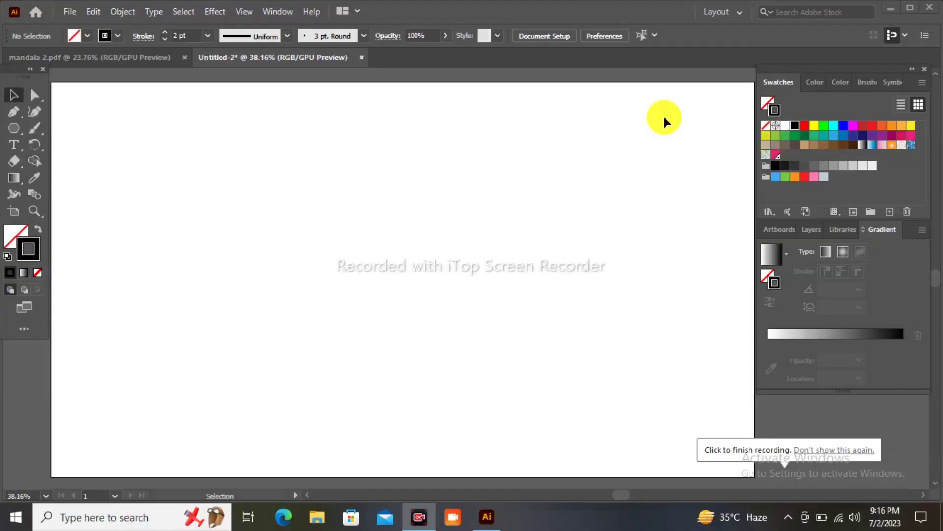
# Draw a three-sided polygon, scale it to about 180 px wide, and give it a 1 pt stroke.
pyautogui.click(14, 130)
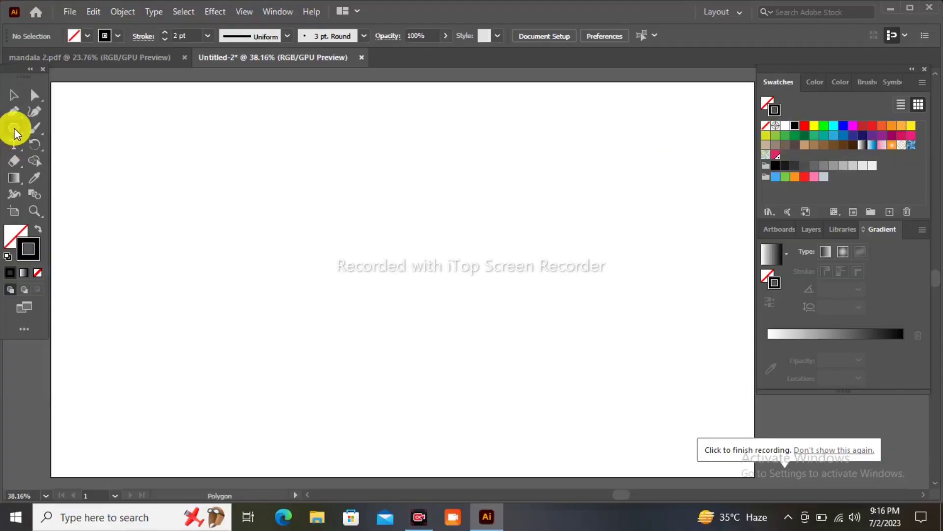
pyautogui.click(167, 174)
pyautogui.click(209, 279)
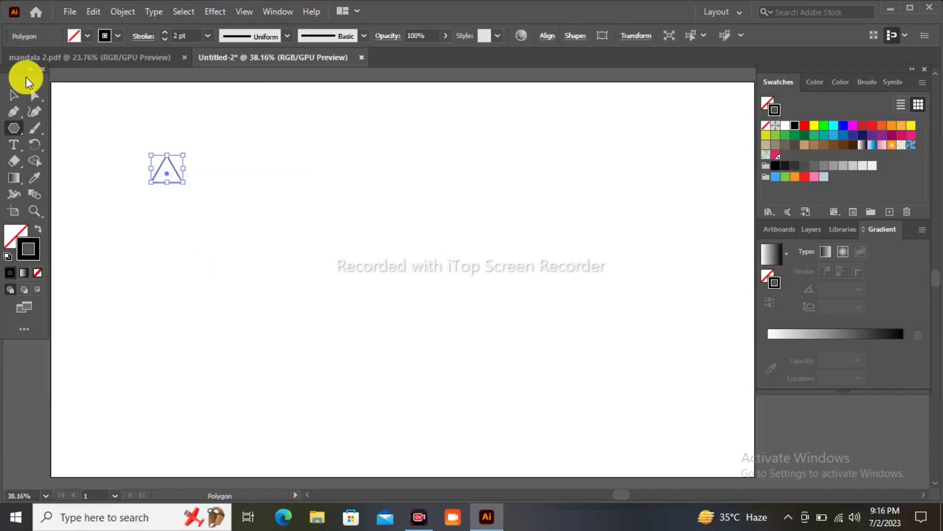
pyautogui.click(13, 94)
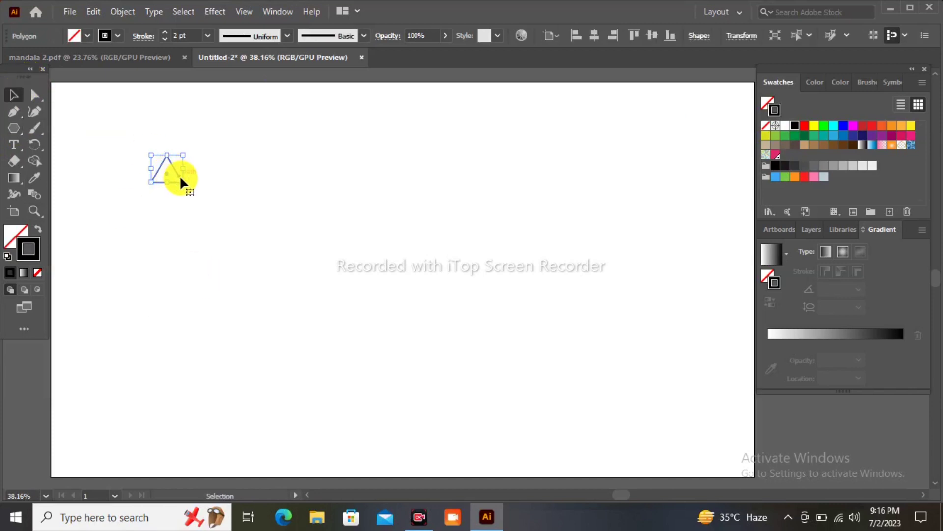
pyautogui.moveTo(183, 182)
pyautogui.mouseDown()
pyautogui.moveTo(227, 231)
pyautogui.moveTo(281, 264)
pyautogui.moveTo(375, 226)
pyautogui.mouseUp()
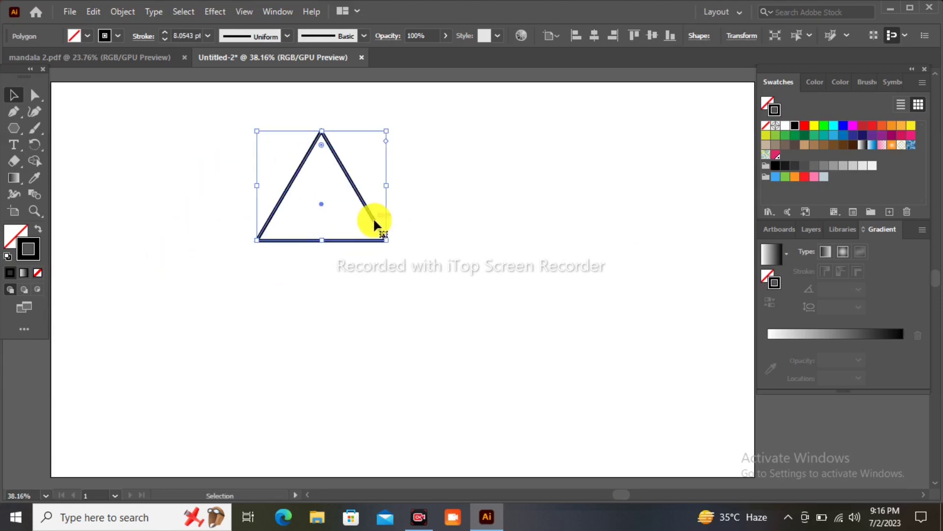
pyautogui.click(208, 35)
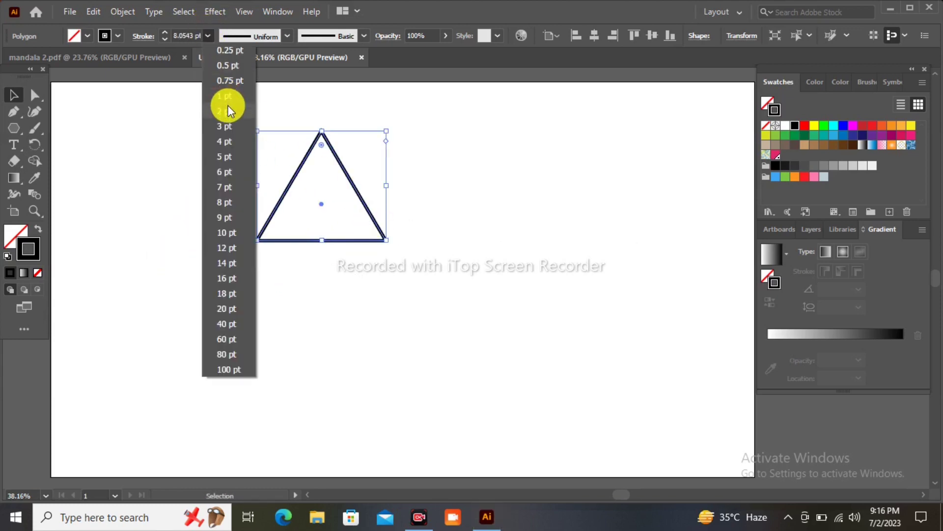
pyautogui.click(226, 96)
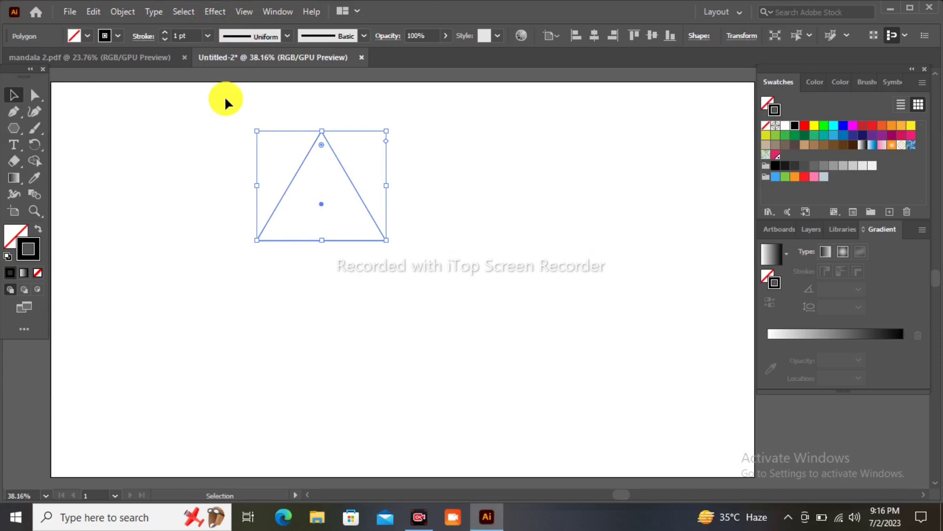
# Apply a Transform effect with 90%/90% scale, a slight rotation and 10 copies.
pyautogui.click(219, 13)
pyautogui.moveTo(258, 124)
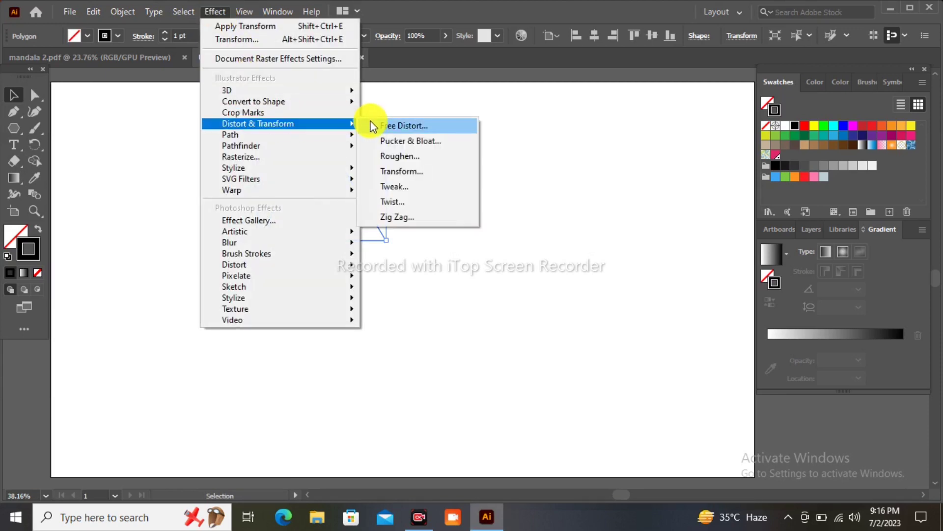
pyautogui.click(388, 170)
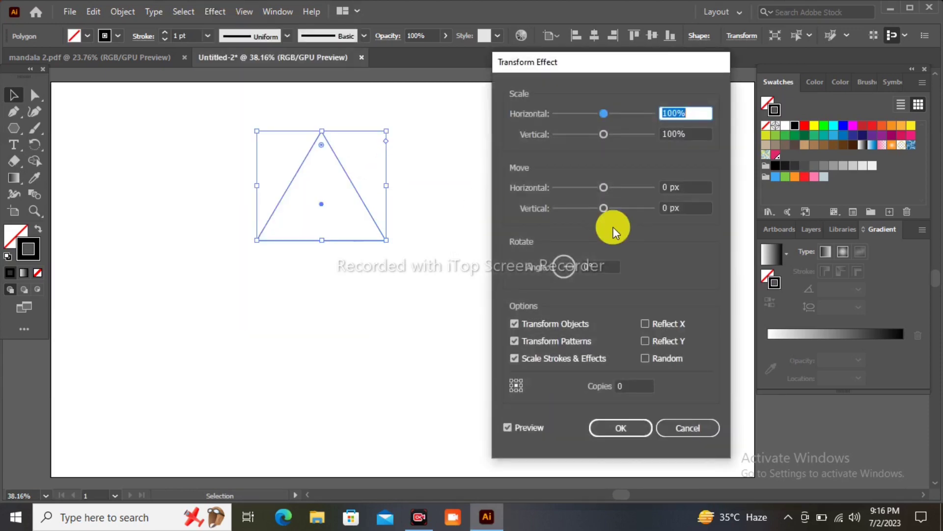
pyautogui.press('BackSpace')
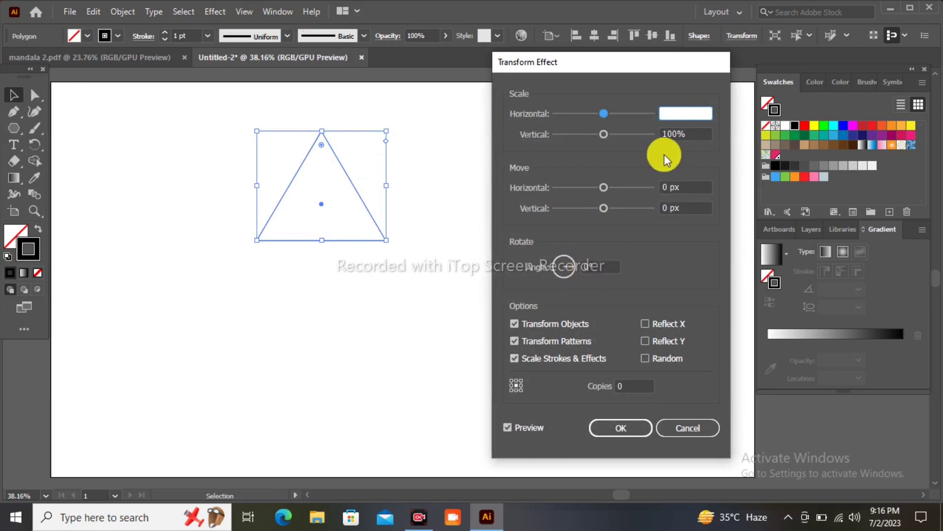
pyautogui.write('90')
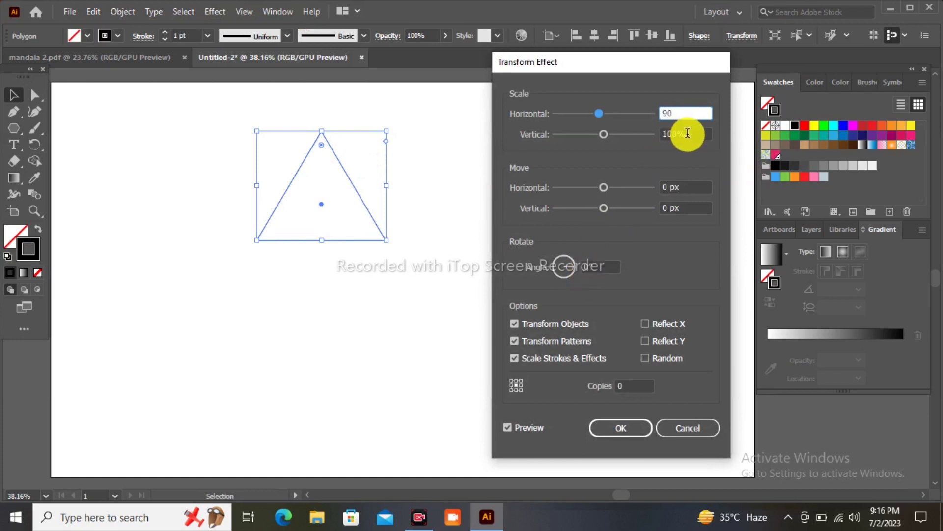
pyautogui.moveTo(687, 132); pyautogui.dragTo(658, 133)
pyautogui.write('90')
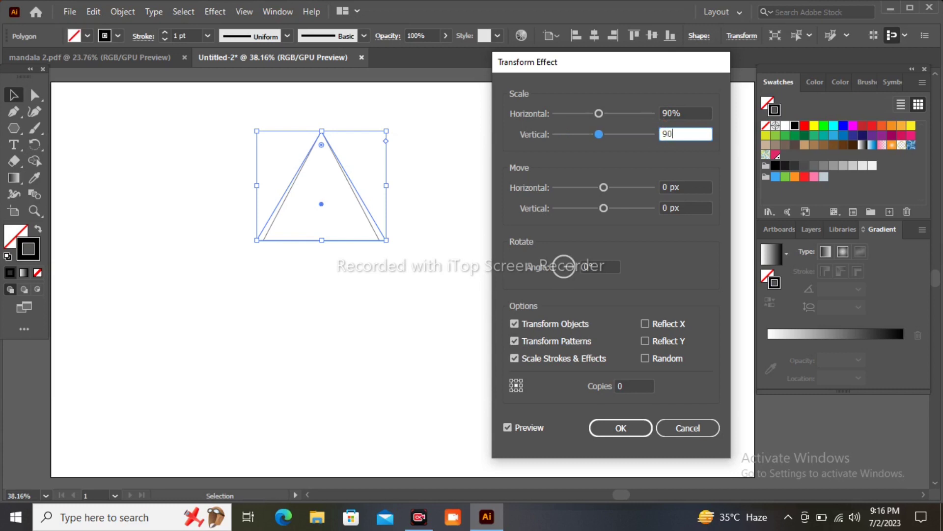
pyautogui.click(588, 265)
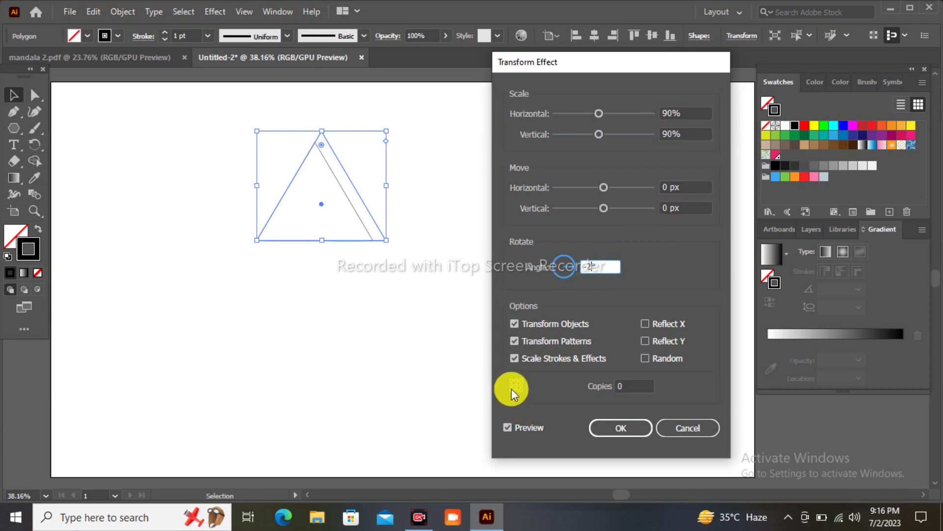
pyautogui.click(622, 383)
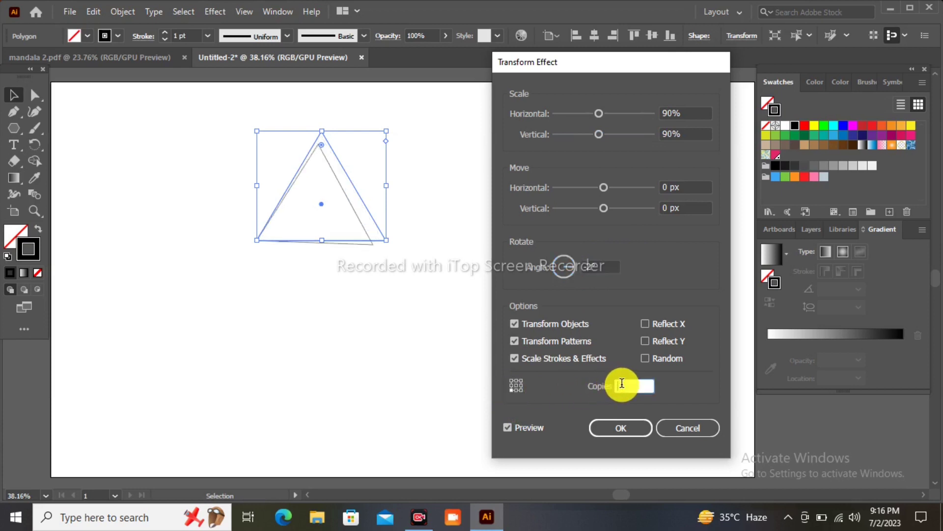
pyautogui.write('10')
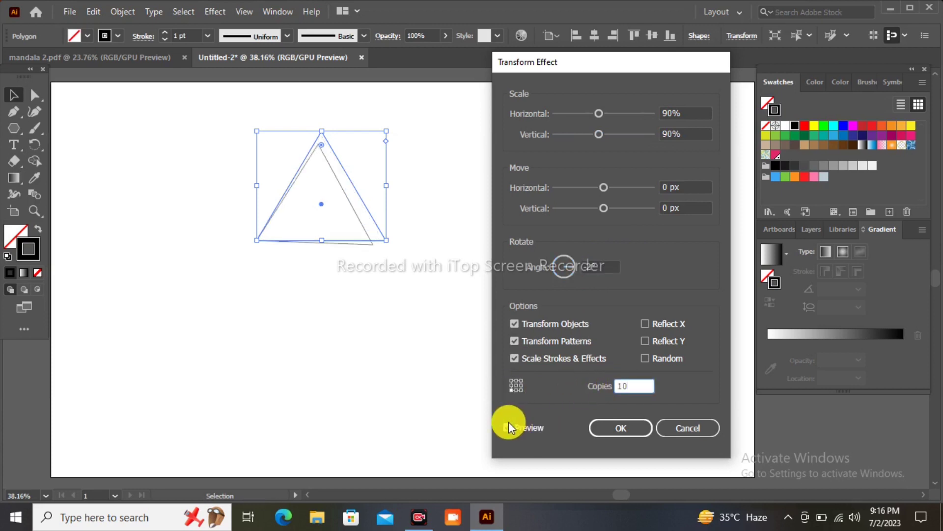
pyautogui.click(508, 425)
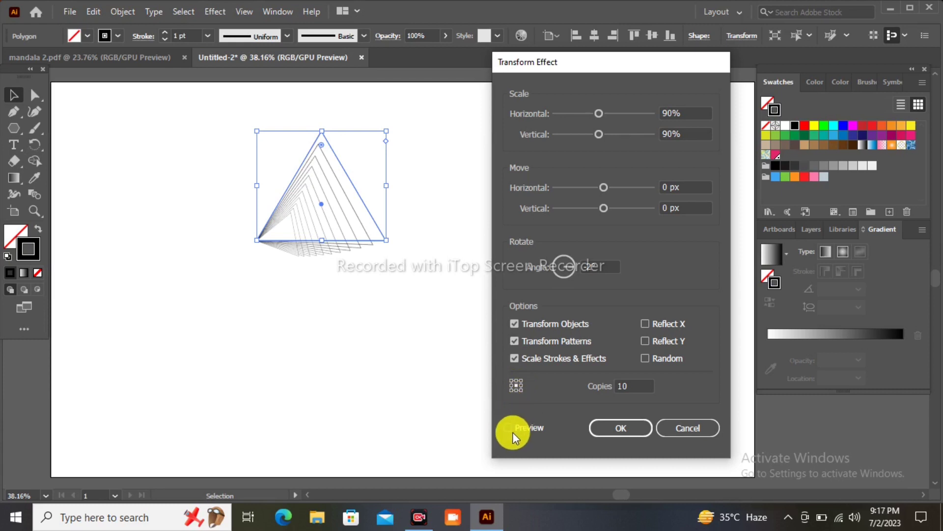
pyautogui.click(612, 434)
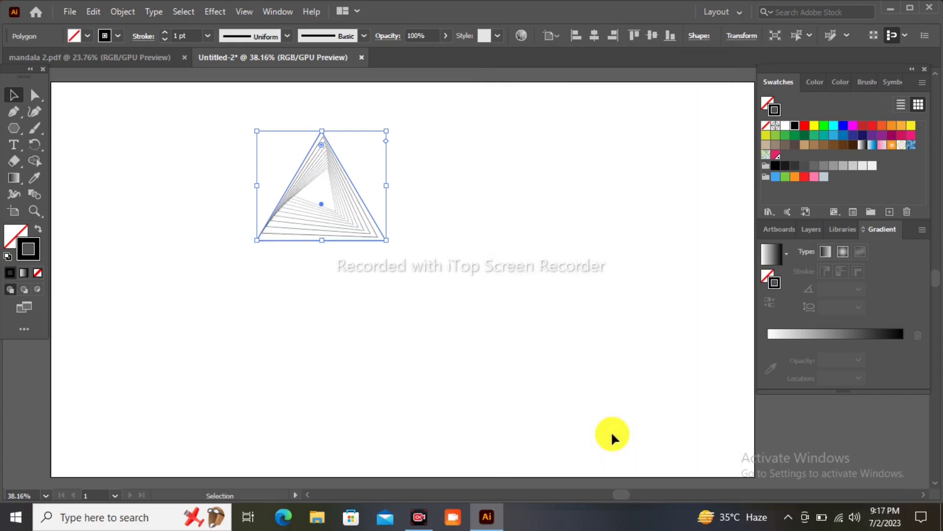
# Add a second Transform effect rotating 60° with 5 copies, and thicken strokes to 2 pt.
pyautogui.click(215, 11)
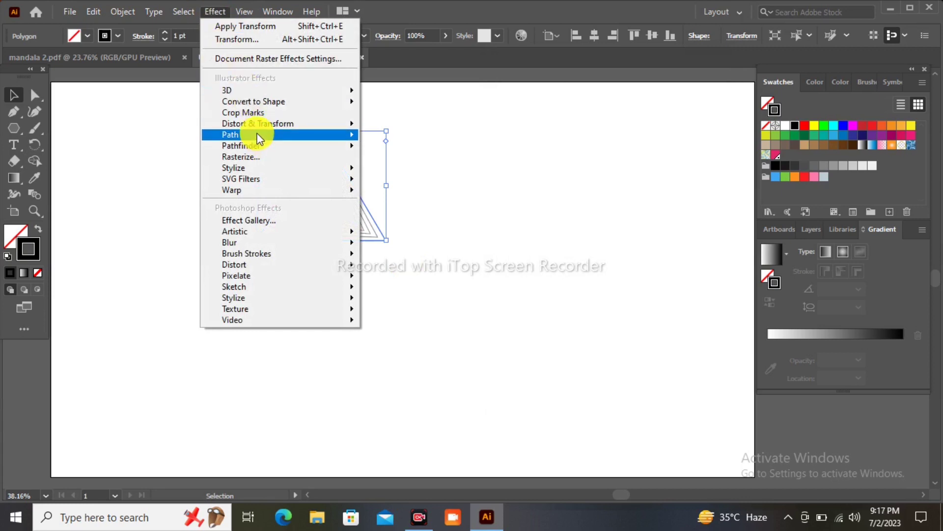
pyautogui.moveTo(258, 123)
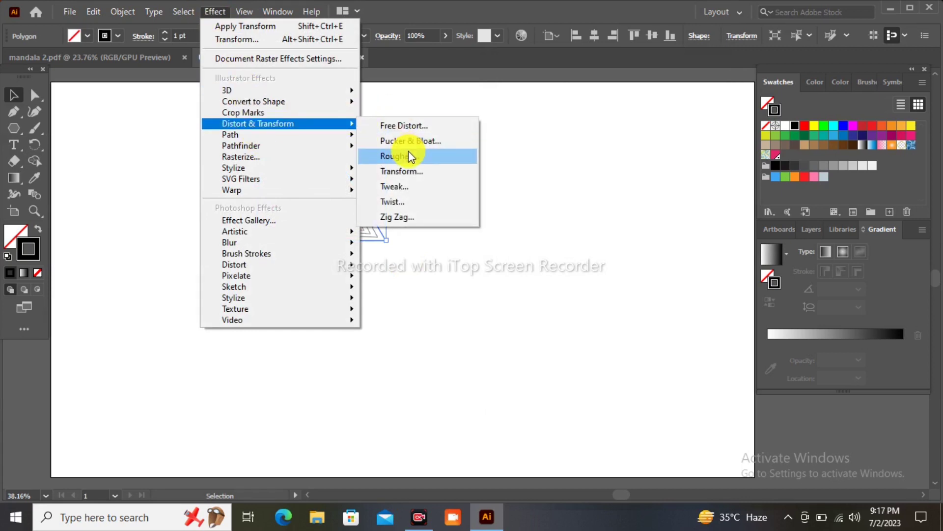
pyautogui.click(411, 169)
pyautogui.click(511, 284)
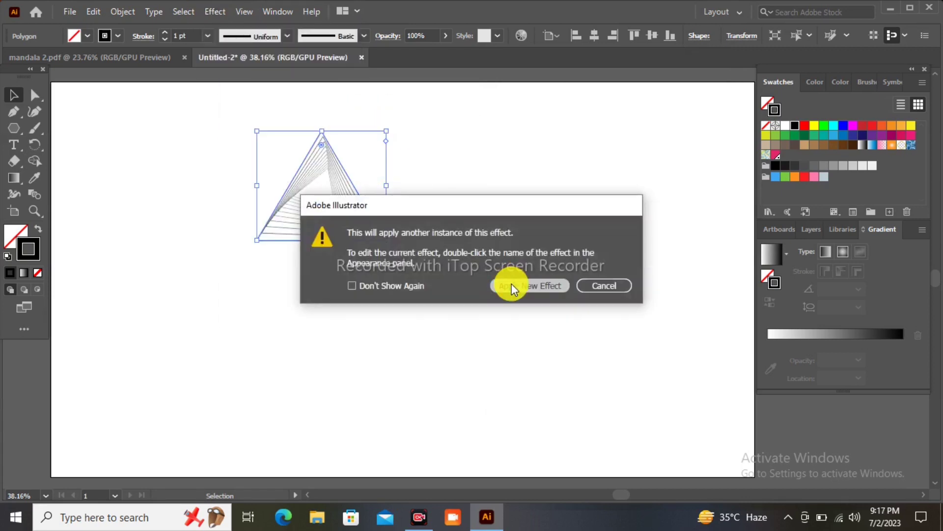
pyautogui.click(589, 266)
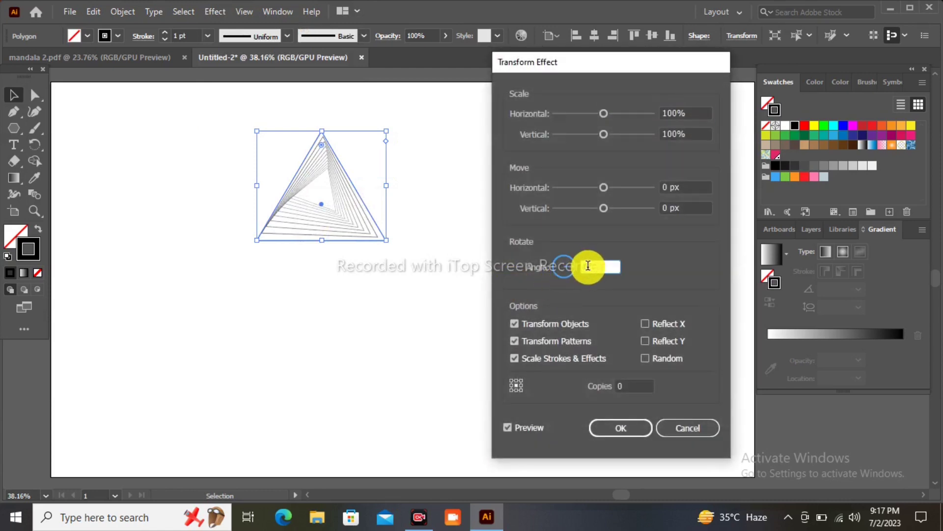
pyautogui.write('60')
pyautogui.click(507, 429)
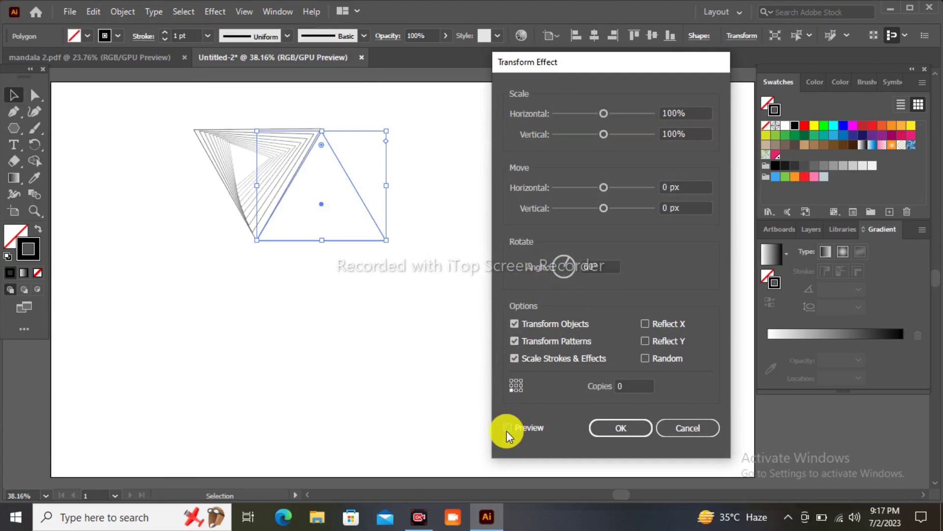
pyautogui.click(627, 384)
pyautogui.write('5')
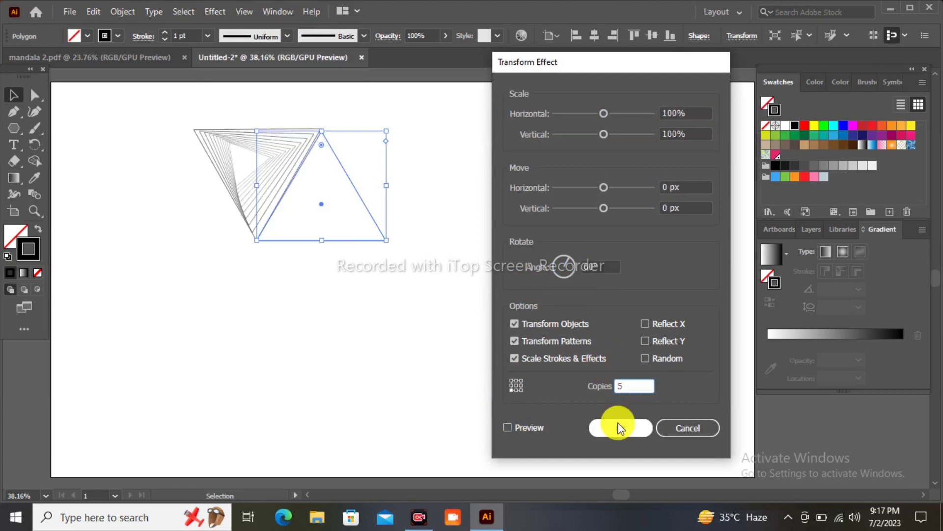
pyautogui.click(620, 427)
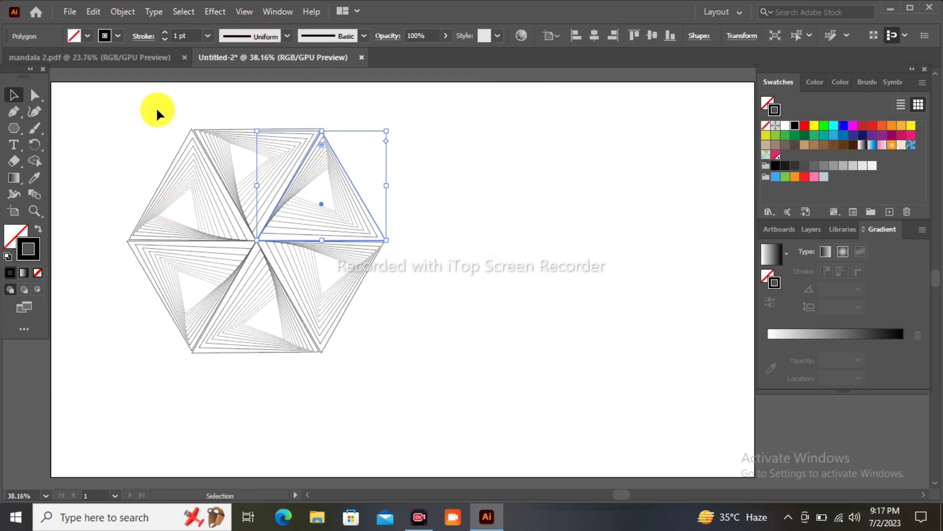
pyautogui.click(163, 32)
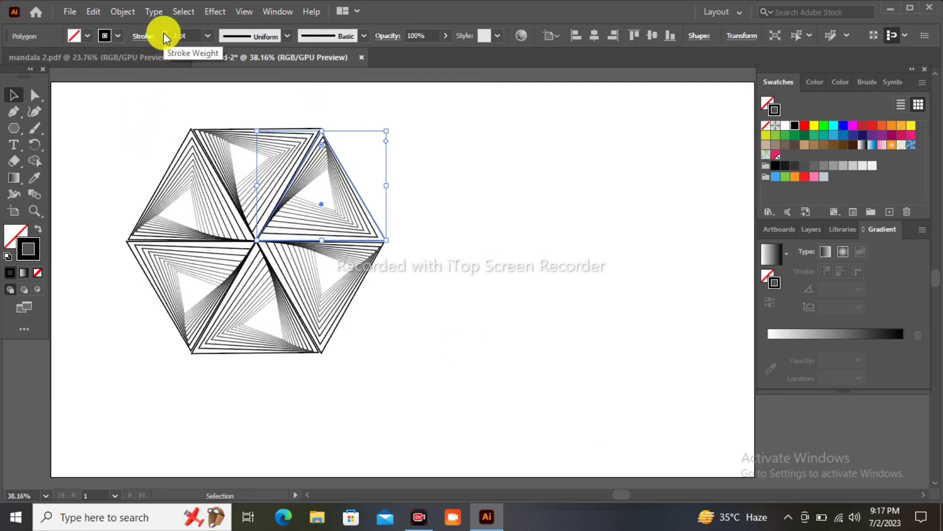
pyautogui.click(216, 11)
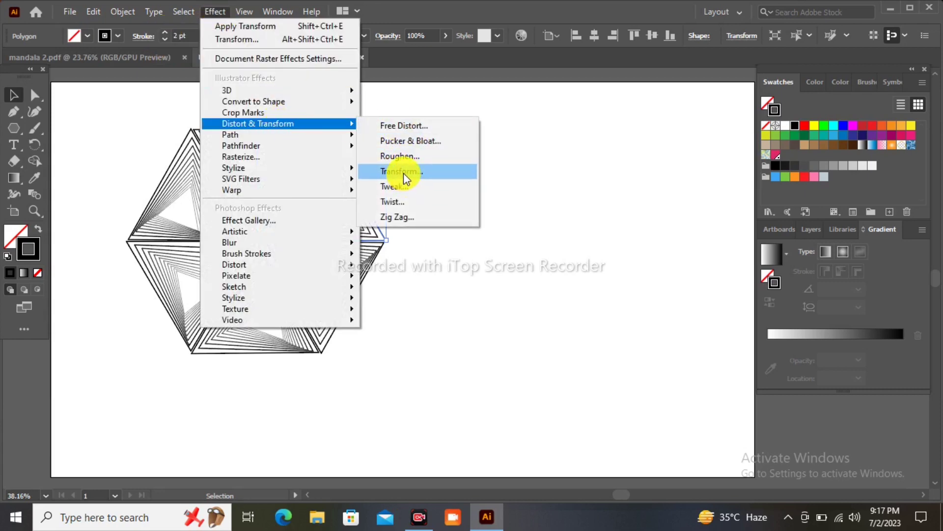
# Add a third Transform effect with 60° rotation and 5 copies to tile the hexagon.
pyautogui.click(403, 173)
pyautogui.click(526, 286)
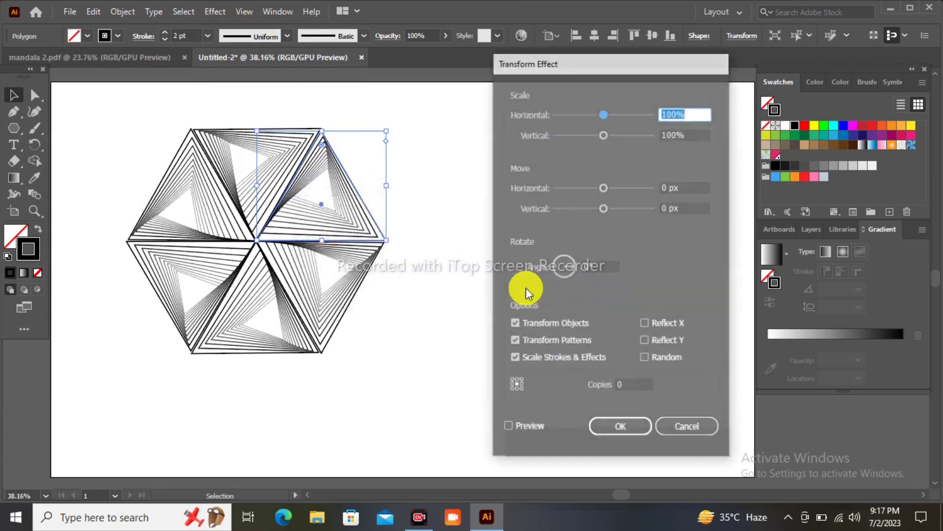
pyautogui.click(590, 267)
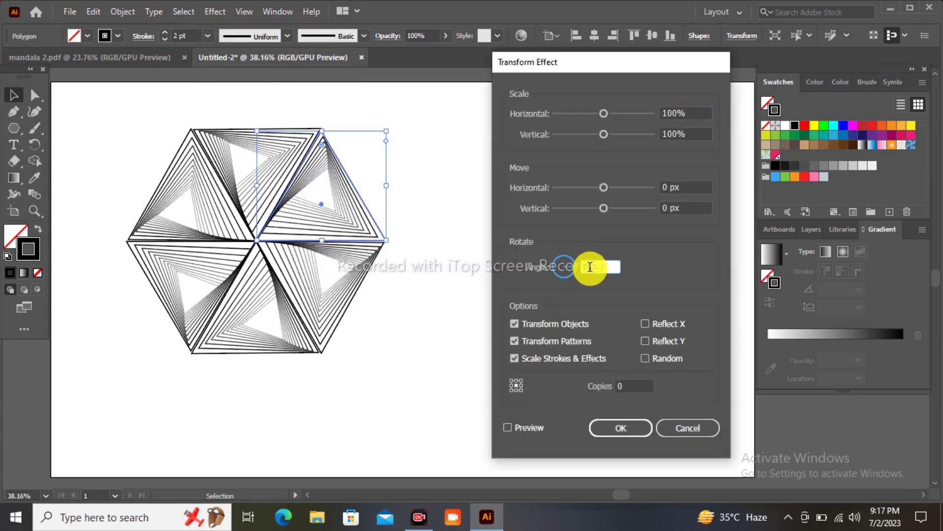
pyautogui.write('60')
pyautogui.click(635, 387)
pyautogui.write('5')
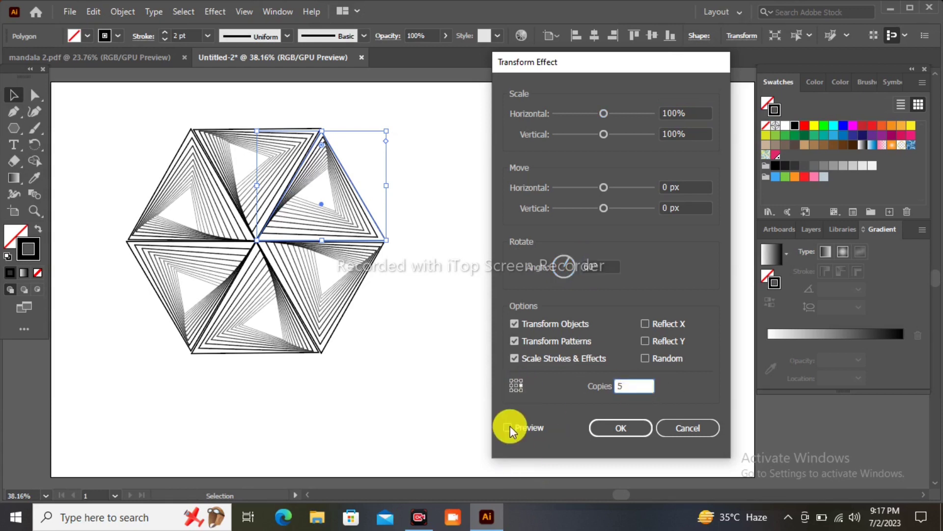
pyautogui.click(507, 428)
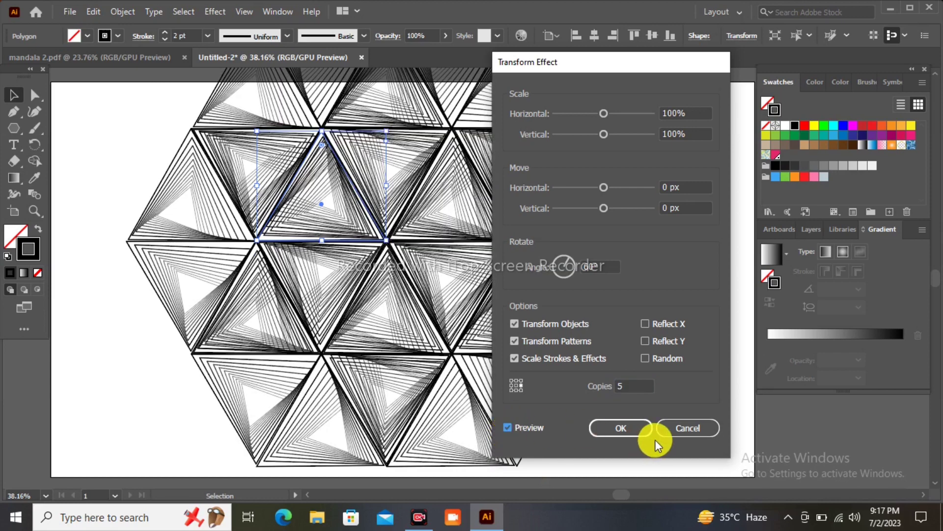
pyautogui.click(622, 427)
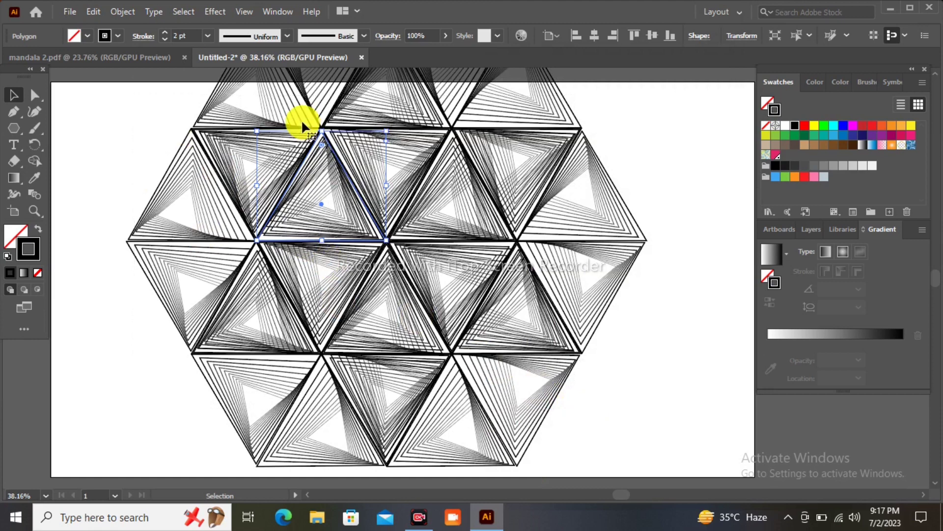
# Expand the mandala's appearance into paths and scale the group down.
pyautogui.click(123, 12)
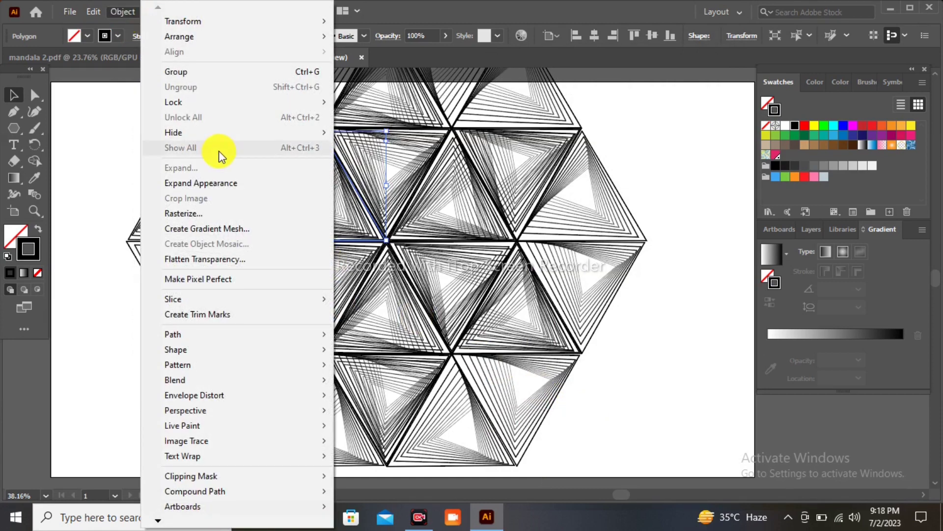
pyautogui.click(229, 183)
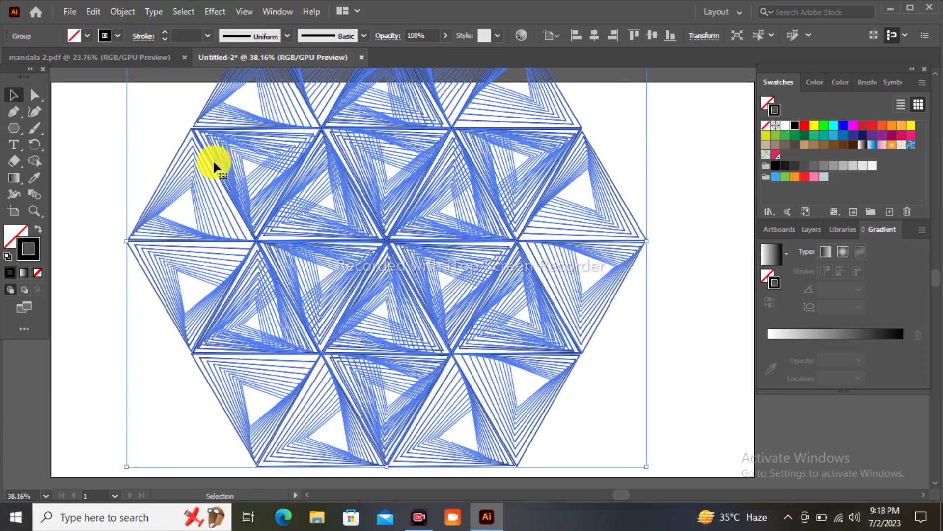
pyautogui.scroll(1, 928, 280)
pyautogui.scroll(2, 927, 280)
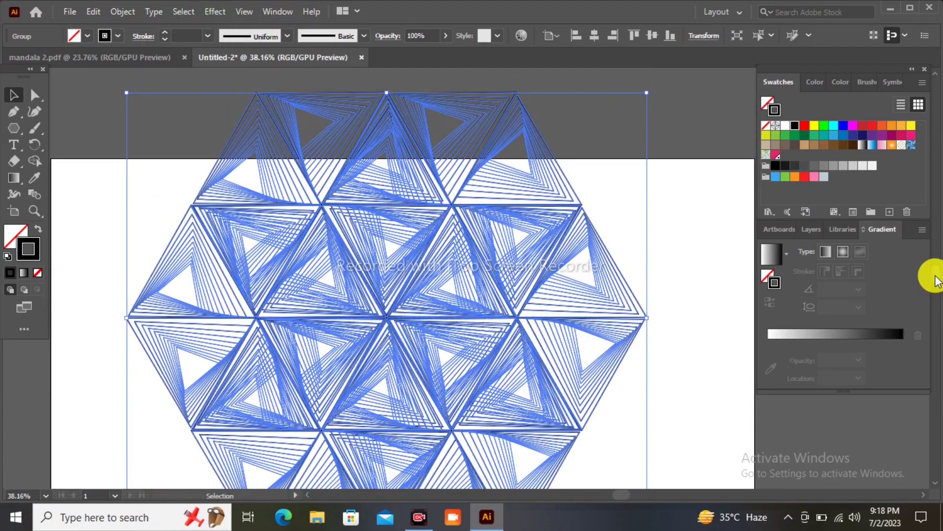
pyautogui.moveTo(127, 92)
pyautogui.mouseDown()
pyautogui.moveTo(258, 264)
pyautogui.moveTo(259, 256)
pyautogui.mouseUp()
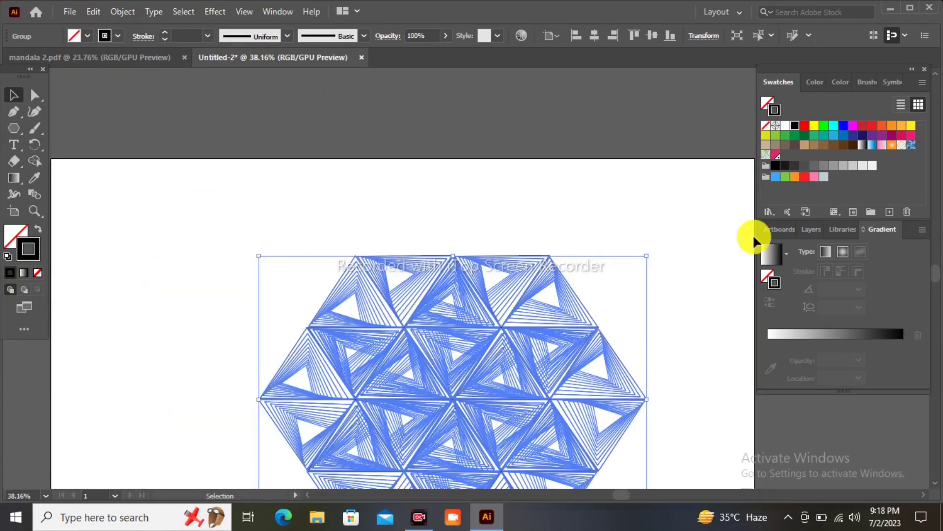
# Shrink the mandala further, centre it on the artboard, and reselect the whole group.
pyautogui.scroll(-3, 929, 276)
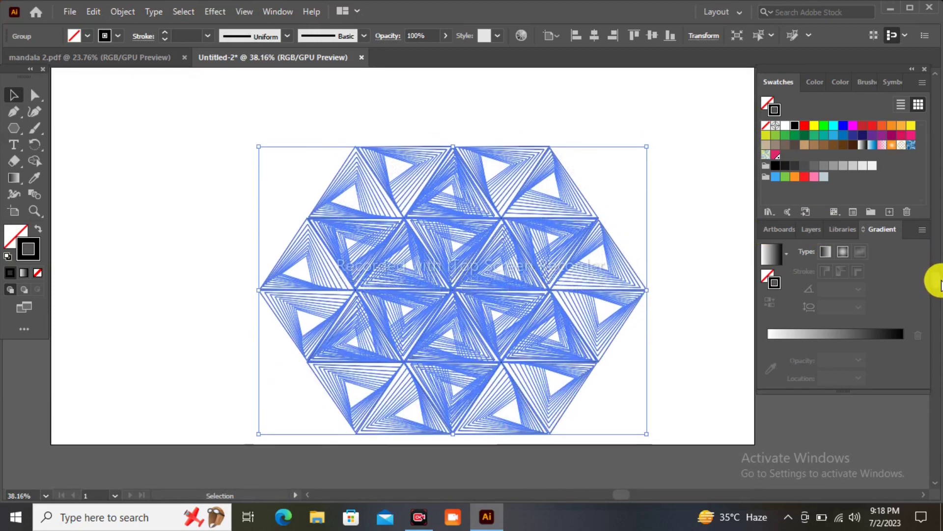
pyautogui.moveTo(258, 168); pyautogui.dragTo(298, 159)
pyautogui.moveTo(453, 270); pyautogui.dragTo(394, 243)
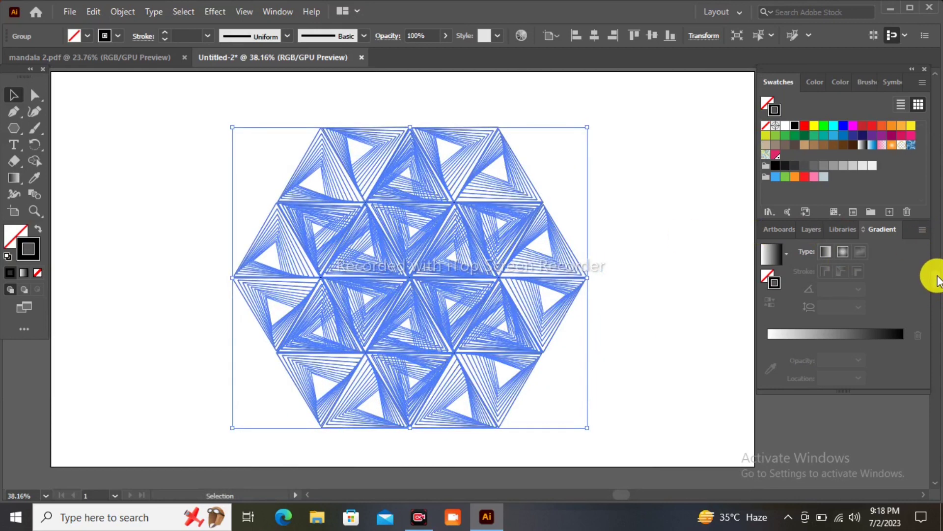
pyautogui.scroll(2, 936, 278)
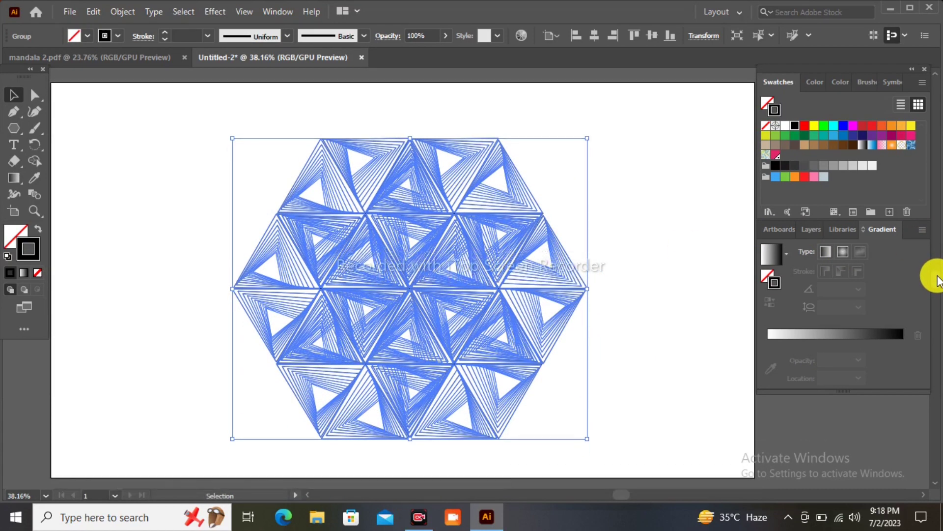
pyautogui.click(657, 195)
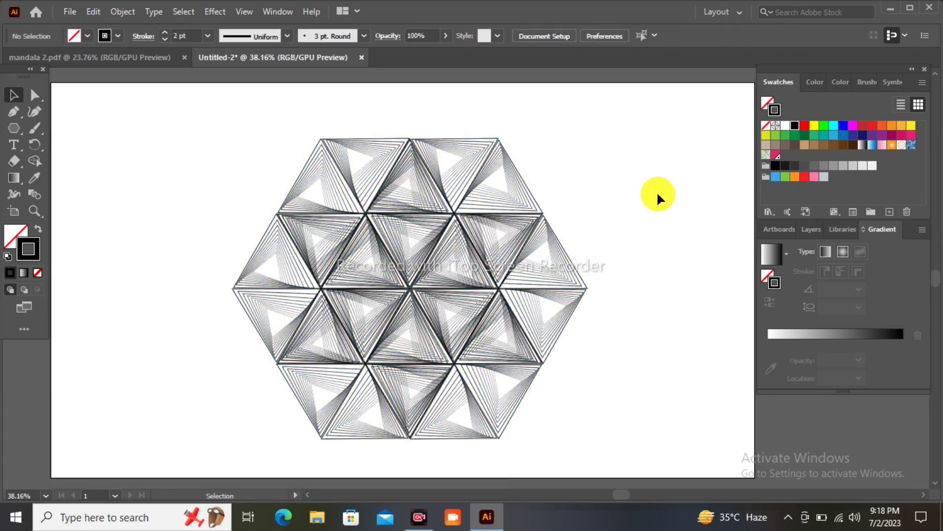
pyautogui.moveTo(207, 123); pyautogui.dragTo(585, 452)
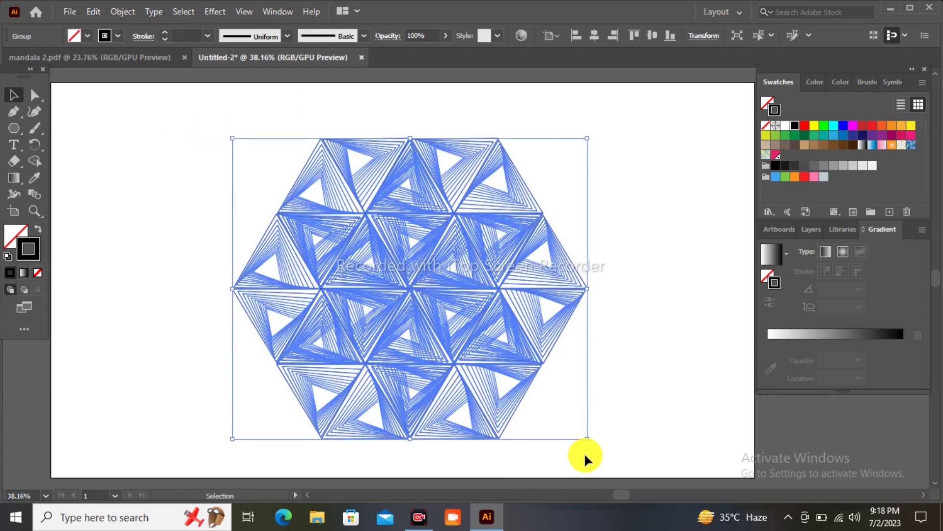
# Apply a gradient to the stroke, add a pink end stop, and remove the extra stops.
pyautogui.click(809, 337)
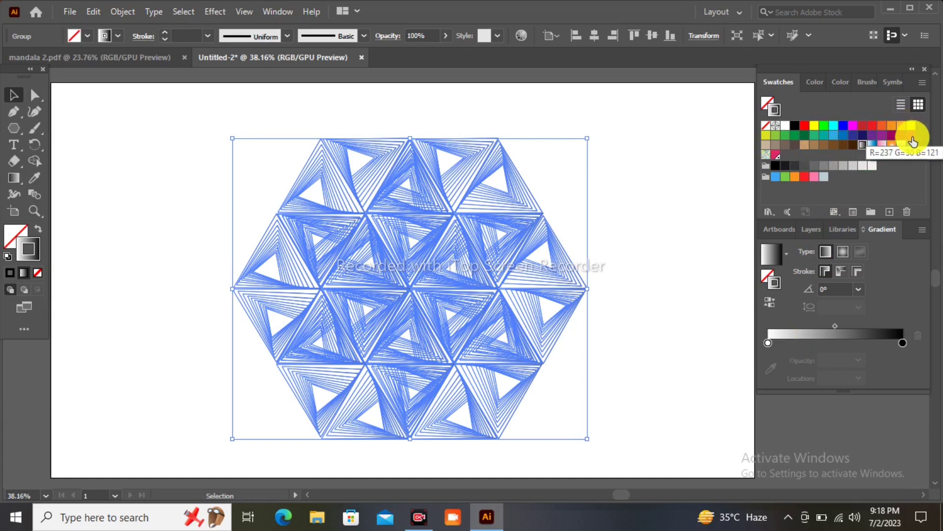
pyautogui.moveTo(912, 134)
pyautogui.mouseDown()
pyautogui.moveTo(874, 338)
pyautogui.moveTo(899, 342)
pyautogui.mouseUp()
pyautogui.click(915, 337)
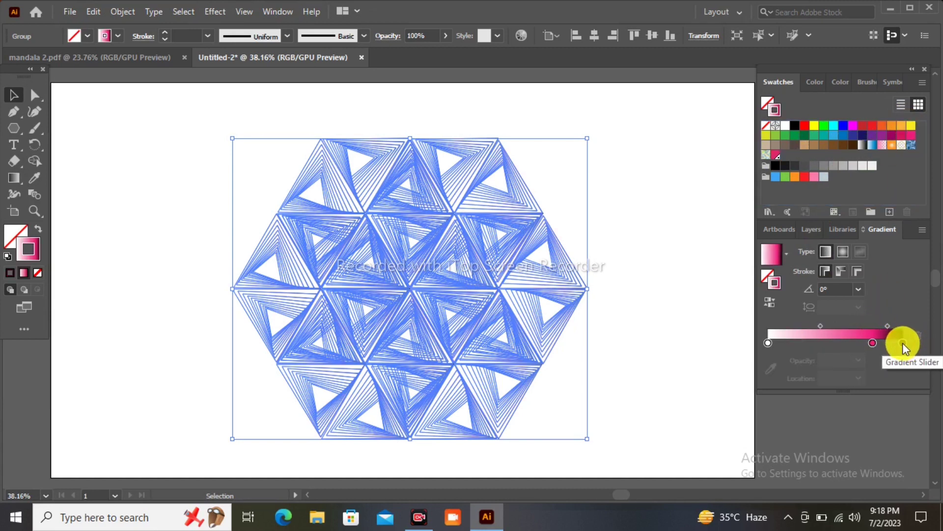
pyautogui.click(904, 343)
pyautogui.click(916, 339)
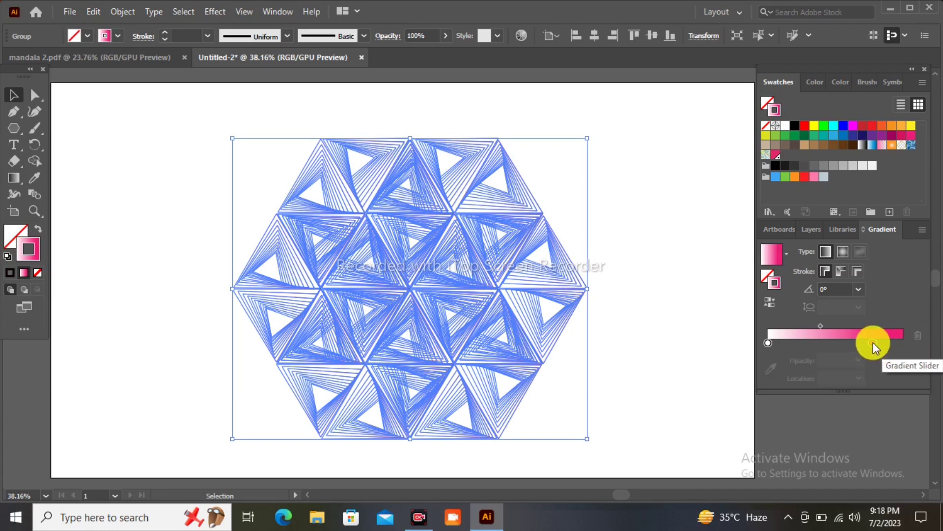
pyautogui.moveTo(874, 342); pyautogui.dragTo(903, 342)
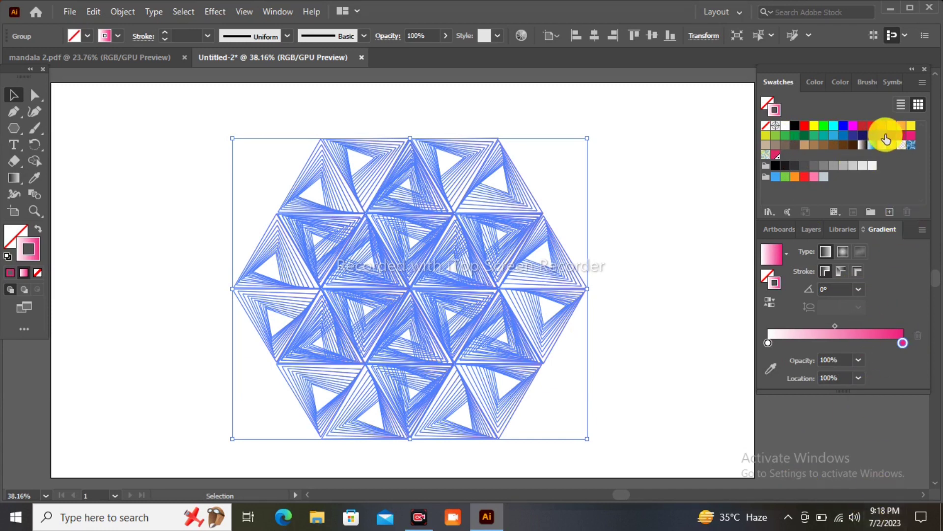
# Replace the white start stop with magenta and make the stroke gradient radial.
pyautogui.moveTo(881, 136); pyautogui.dragTo(783, 335)
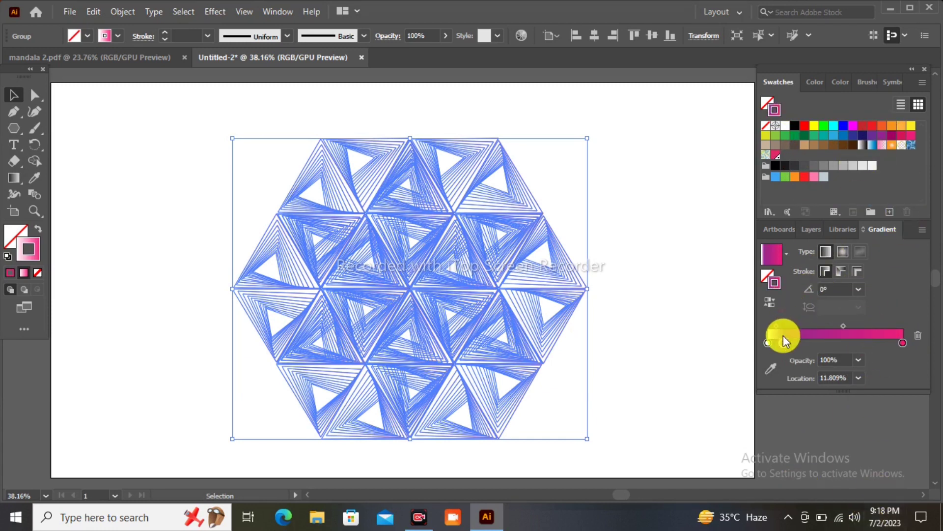
pyautogui.click(769, 343)
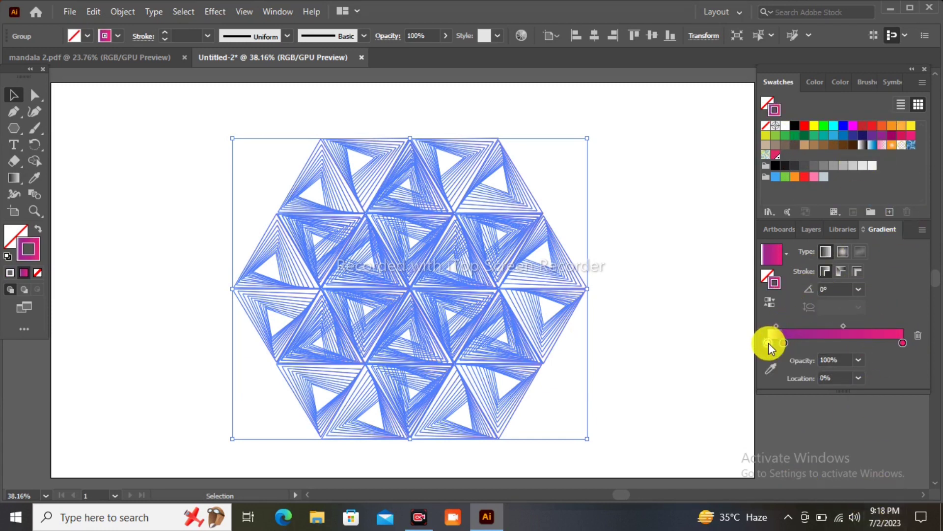
pyautogui.click(917, 335)
pyautogui.moveTo(784, 343); pyautogui.dragTo(762, 343)
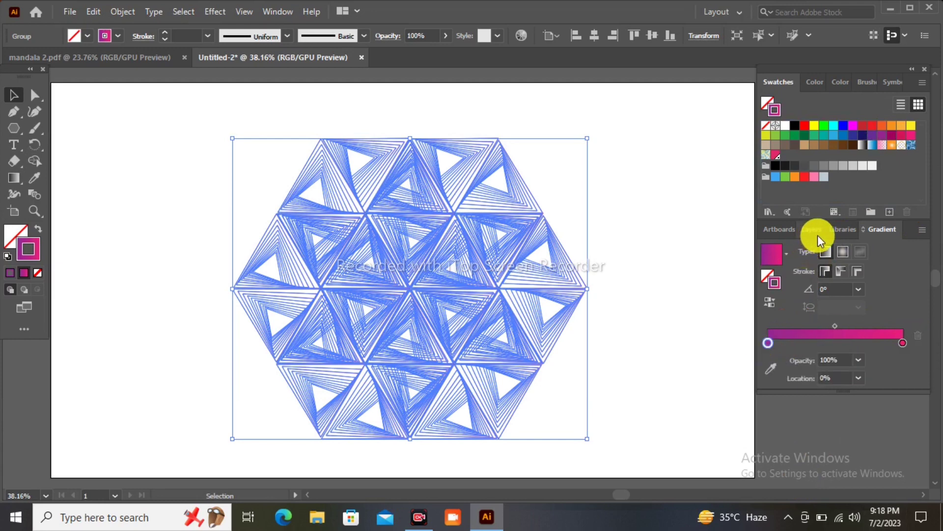
pyautogui.click(839, 252)
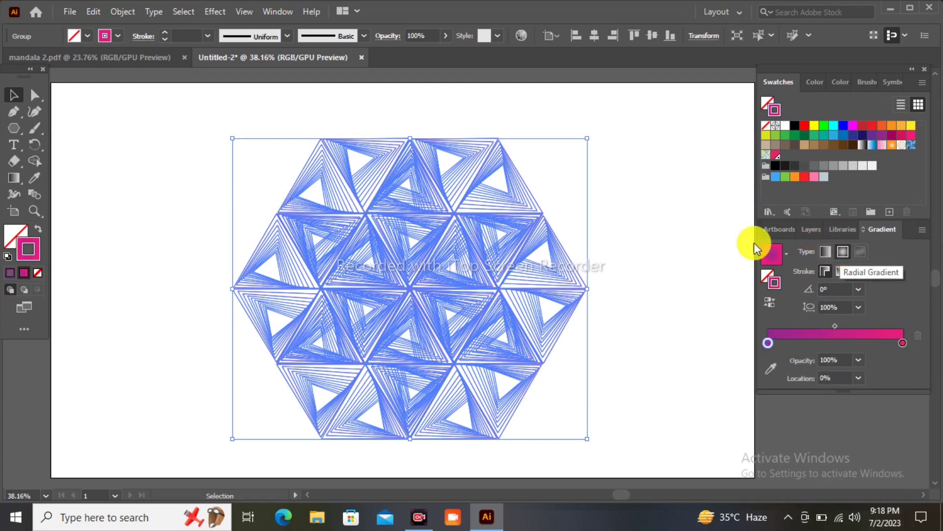
pyautogui.click(677, 247)
# Draw a black-filled rectangle covering the entire artboard.
pyautogui.click(9, 129)
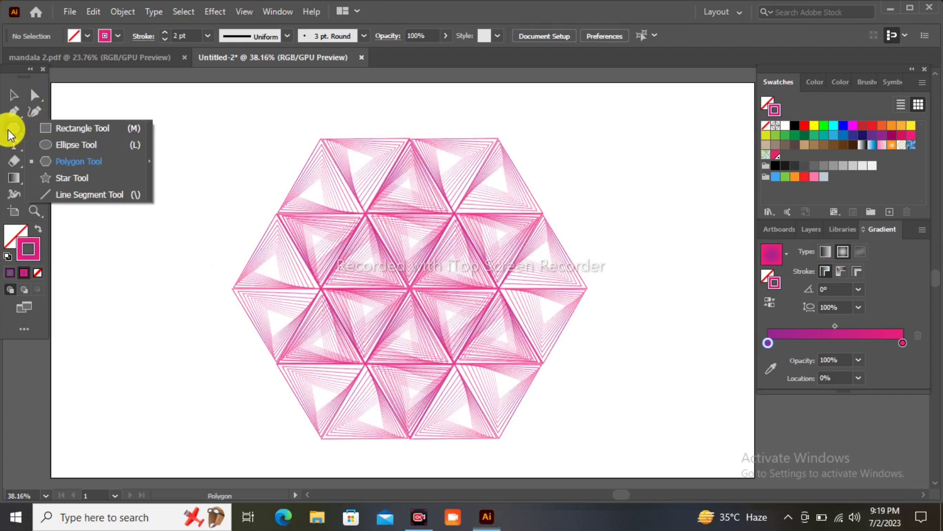
pyautogui.click(54, 128)
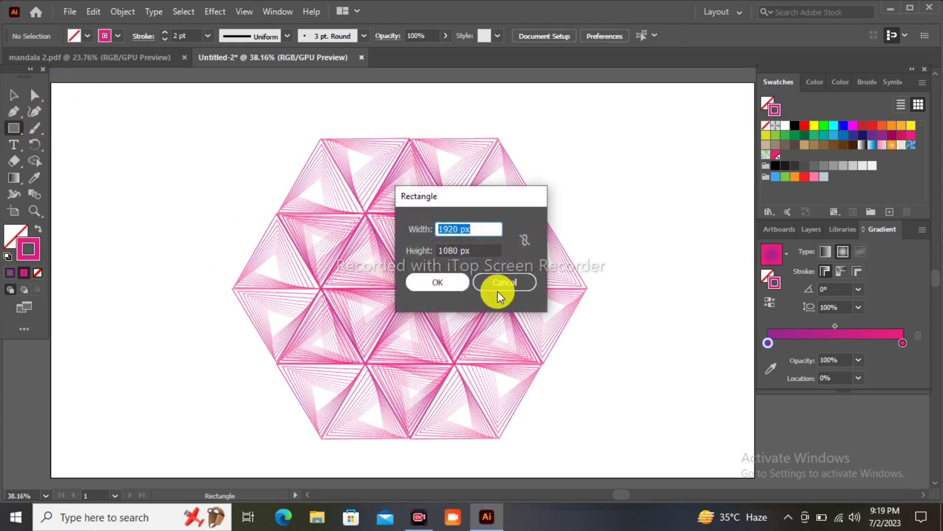
pyautogui.click(500, 288)
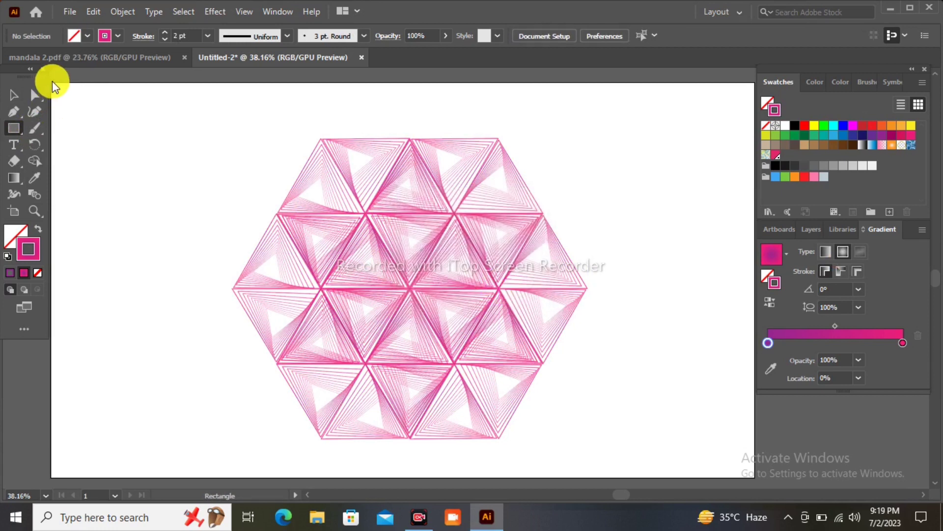
pyautogui.moveTo(53, 82)
pyautogui.mouseDown()
pyautogui.moveTo(715, 480)
pyautogui.moveTo(760, 485)
pyautogui.mouseUp()
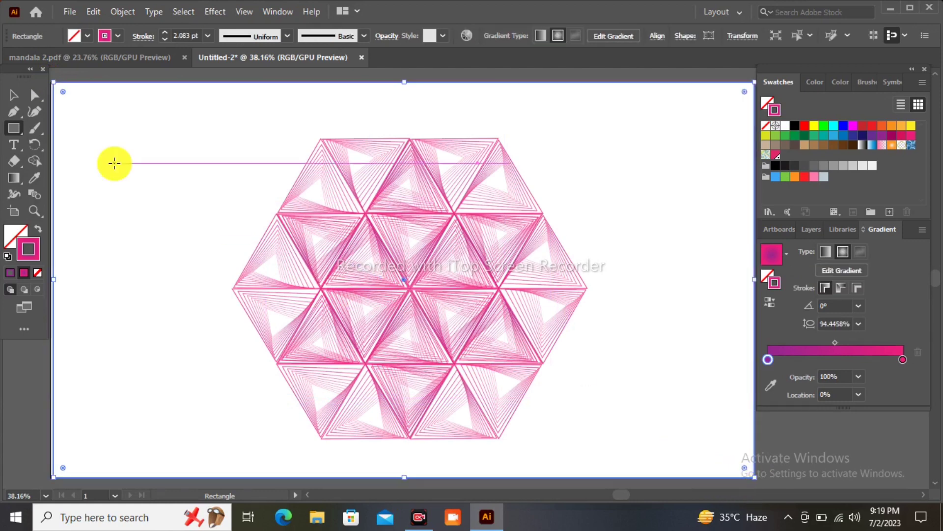
pyautogui.click(88, 36)
pyautogui.click(37, 59)
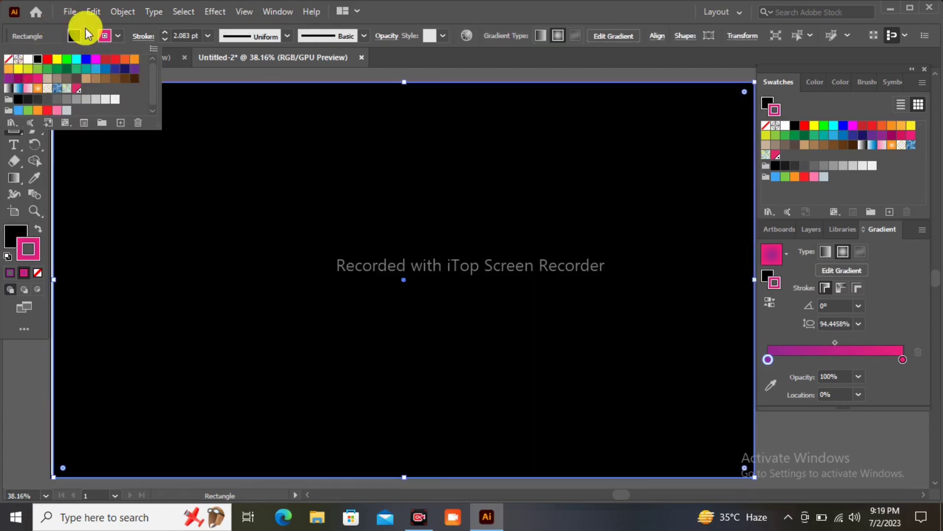
# Lock the black rectangle with Object > Lock > Selection.
pyautogui.click(119, 12)
pyautogui.moveTo(173, 102)
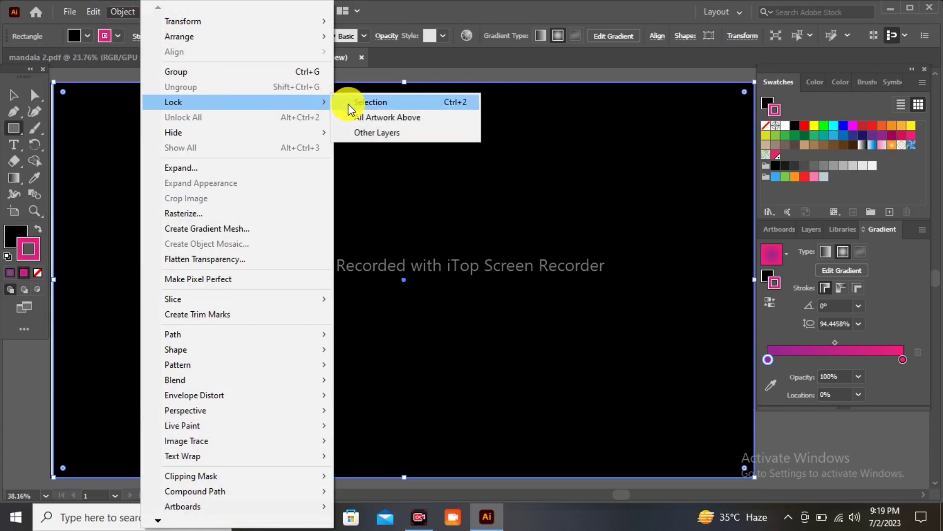
pyautogui.click(349, 102)
pyautogui.click(13, 94)
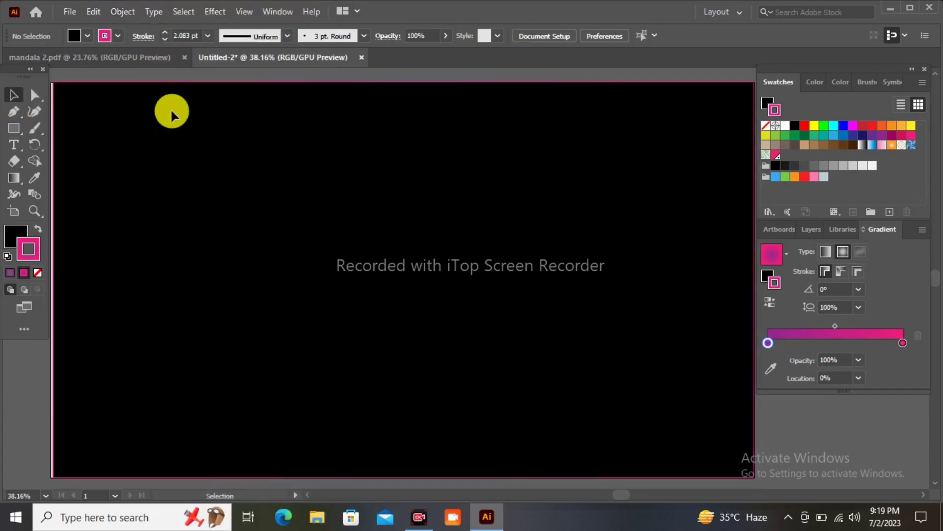
# Select the mandala and use Arrange > Bring to Front to place it above the black background.
pyautogui.moveTo(170, 108); pyautogui.dragTo(611, 444)
pyautogui.rightClick(610, 445)
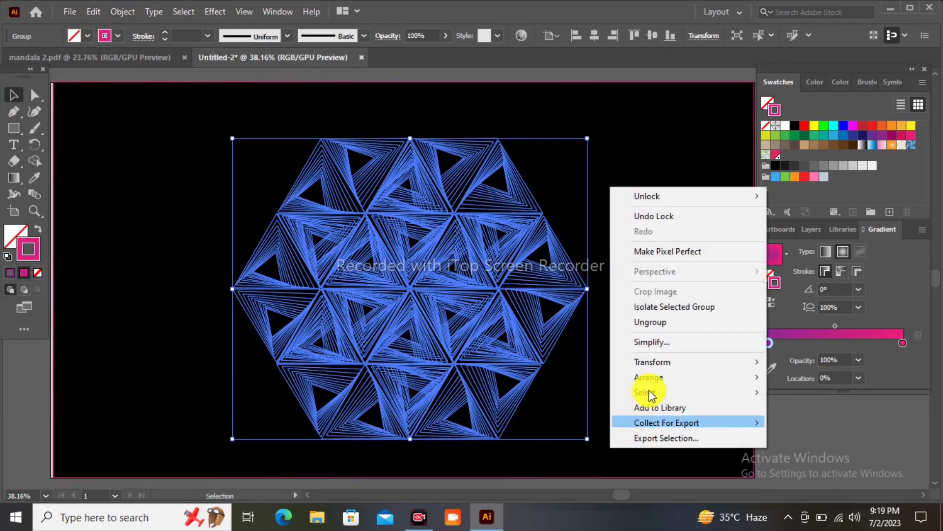
pyautogui.moveTo(648, 377)
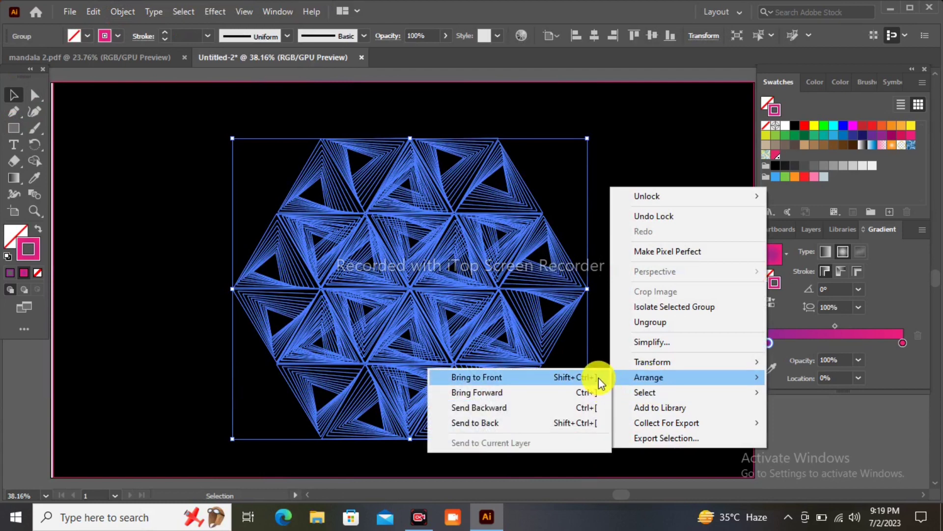
pyautogui.click(599, 378)
pyautogui.click(641, 302)
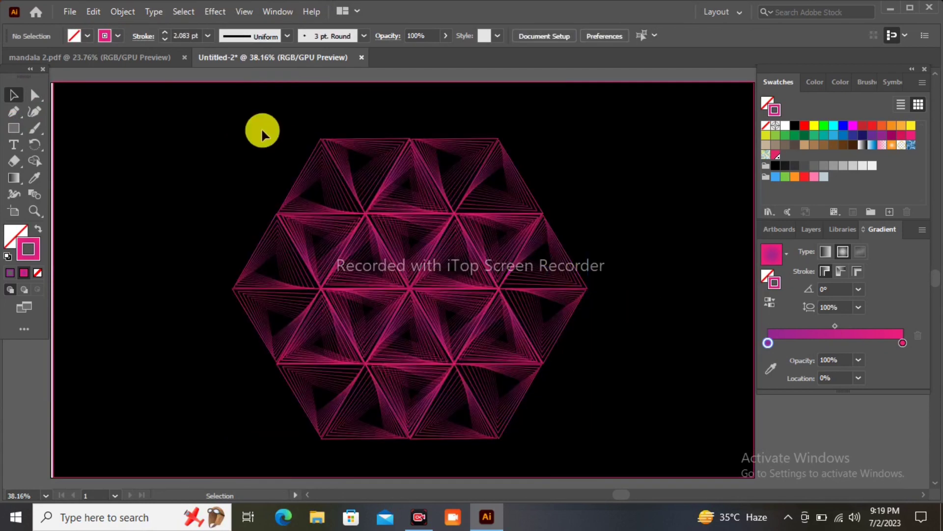